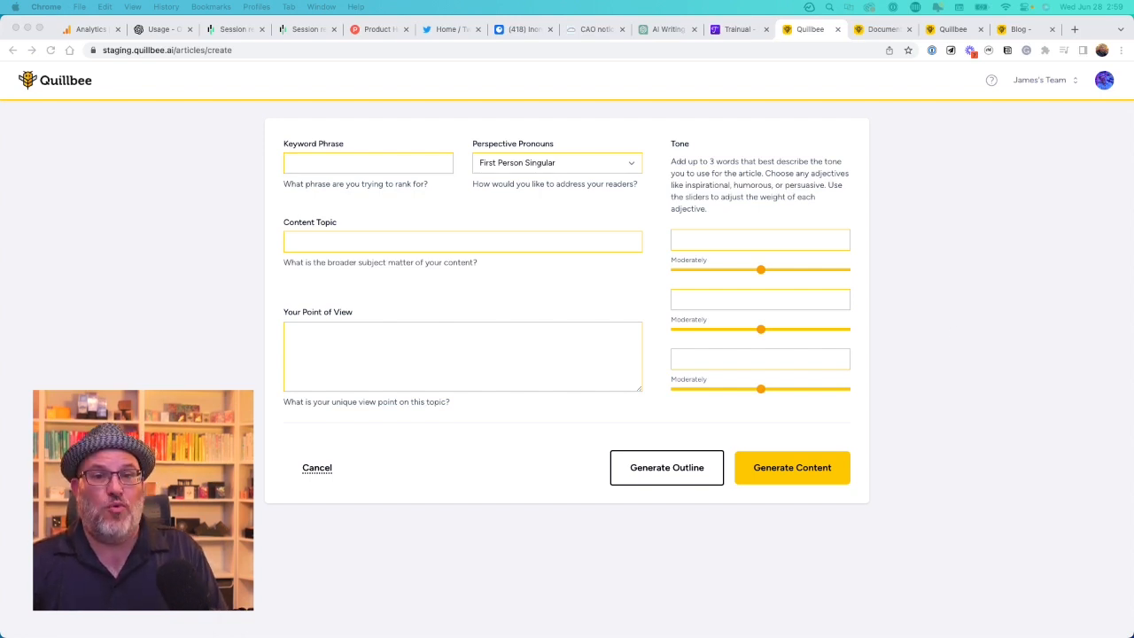
# Enter "Procrastination" as the keyword phrase and set the perspective pronouns to Second Person Singular
pyautogui.click(319, 165)
pyautogui.click(318, 167)
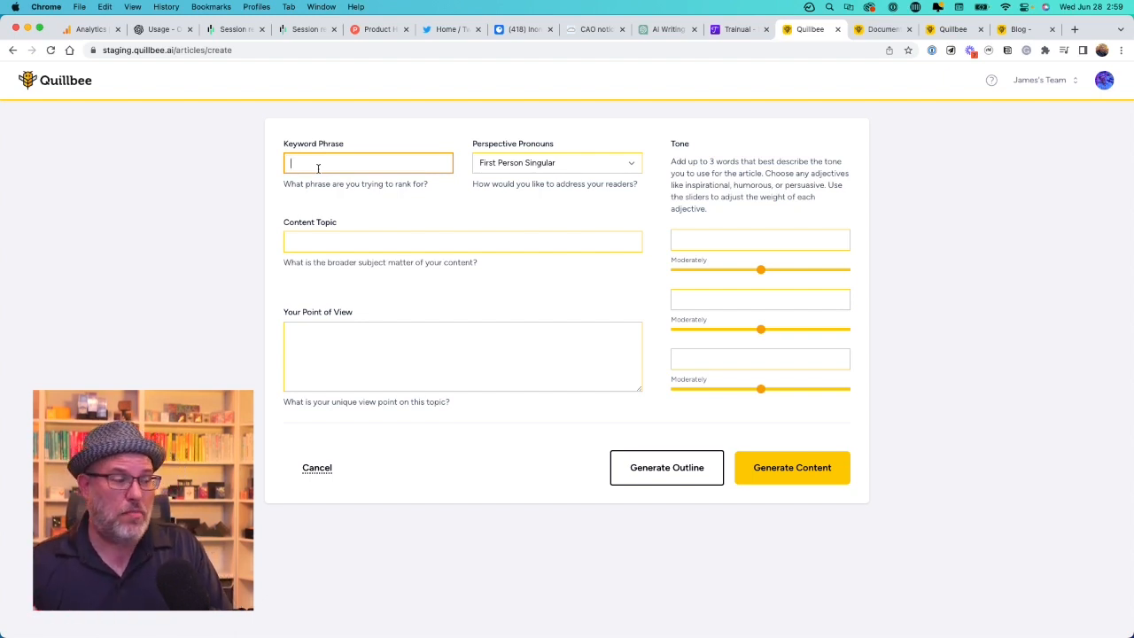
pyautogui.write('Procrastination')
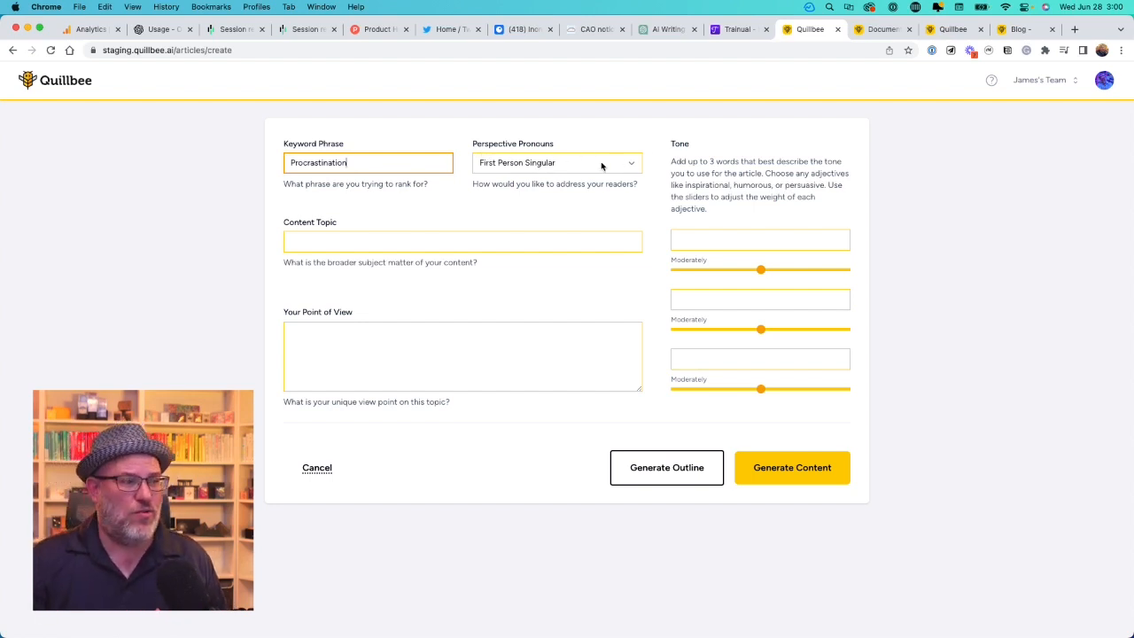
pyautogui.click(572, 167)
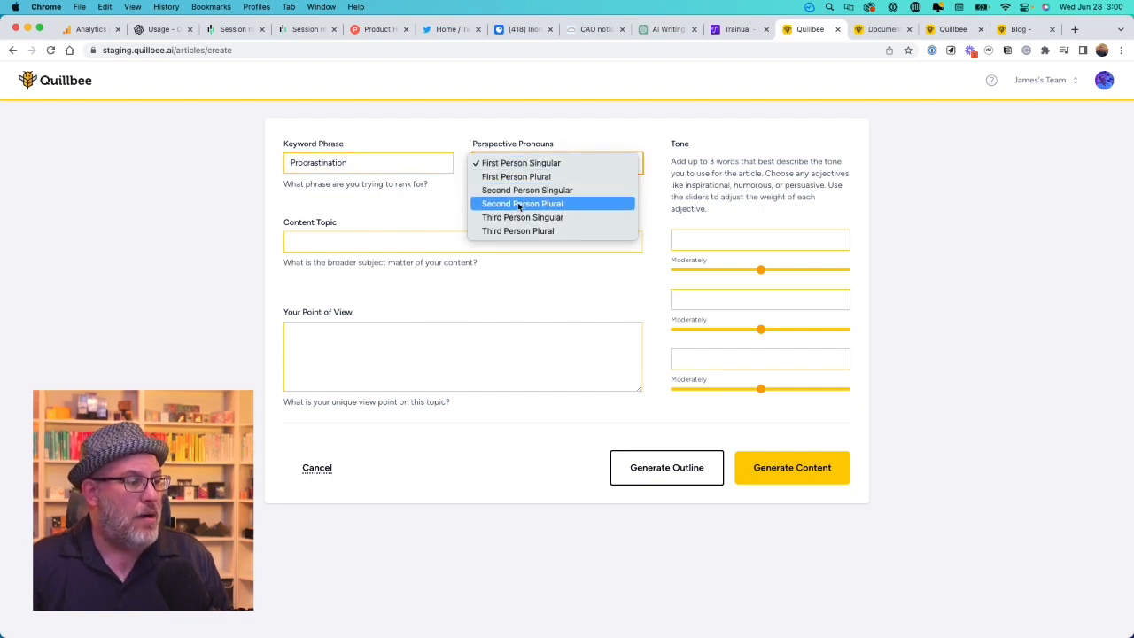
pyautogui.click(524, 191)
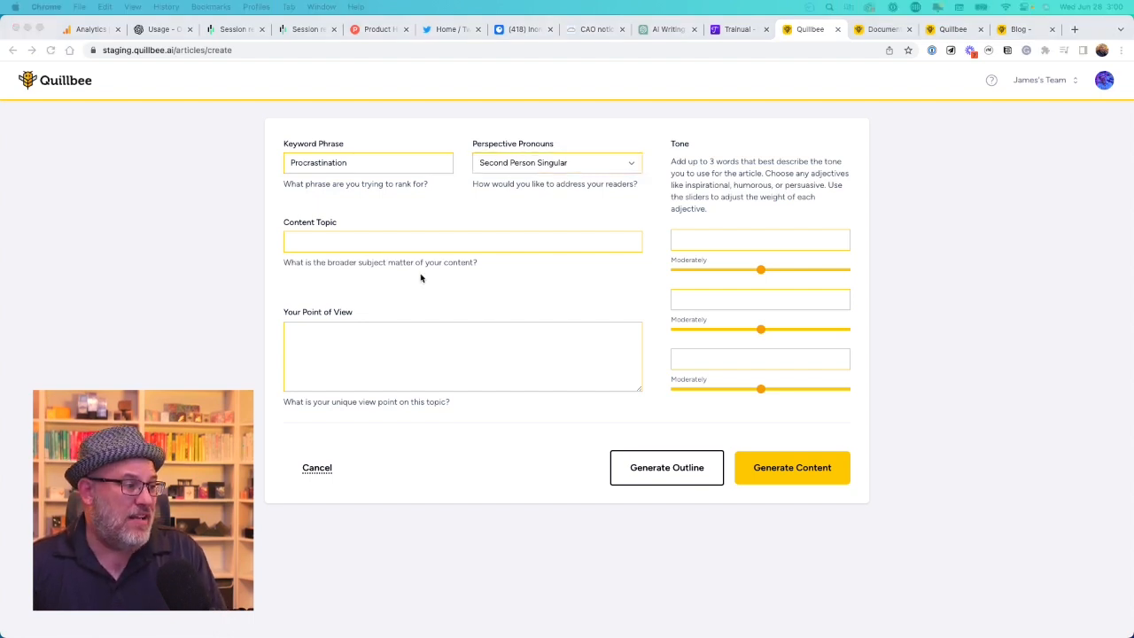
# Enter "Productivity" as the content topic of the article
pyautogui.click(410, 252)
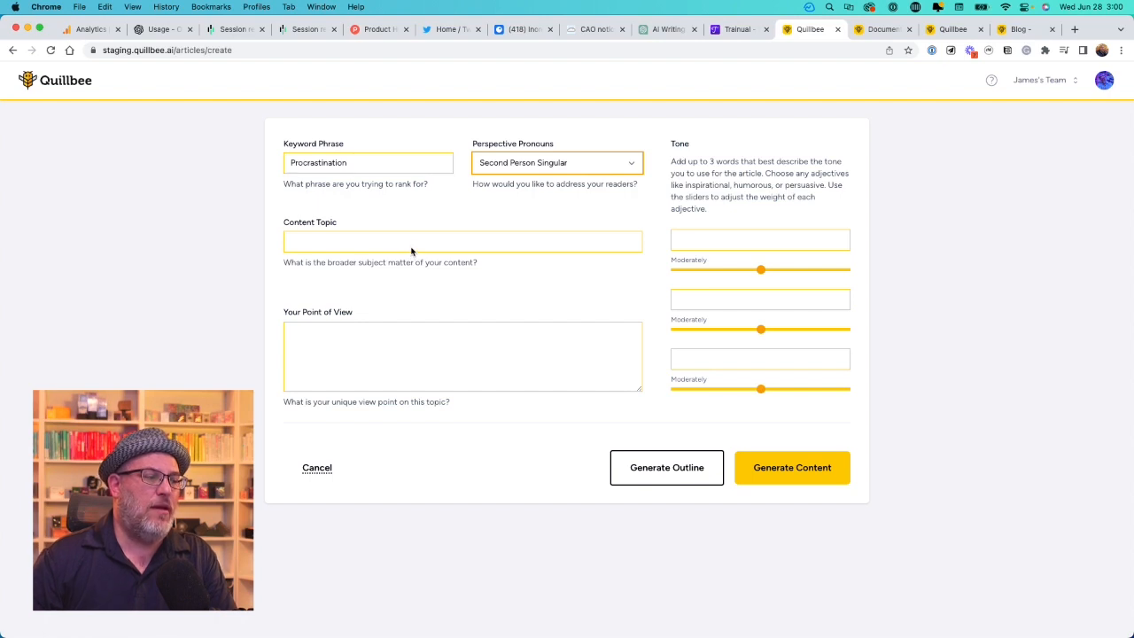
pyautogui.click(411, 244)
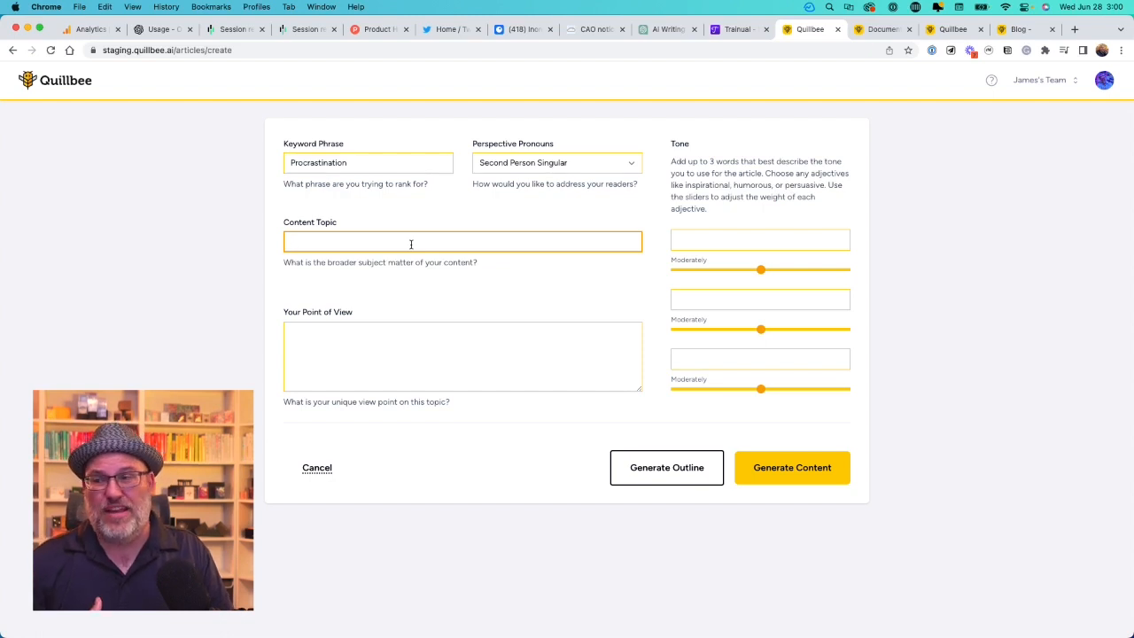
pyautogui.write('Productivity')
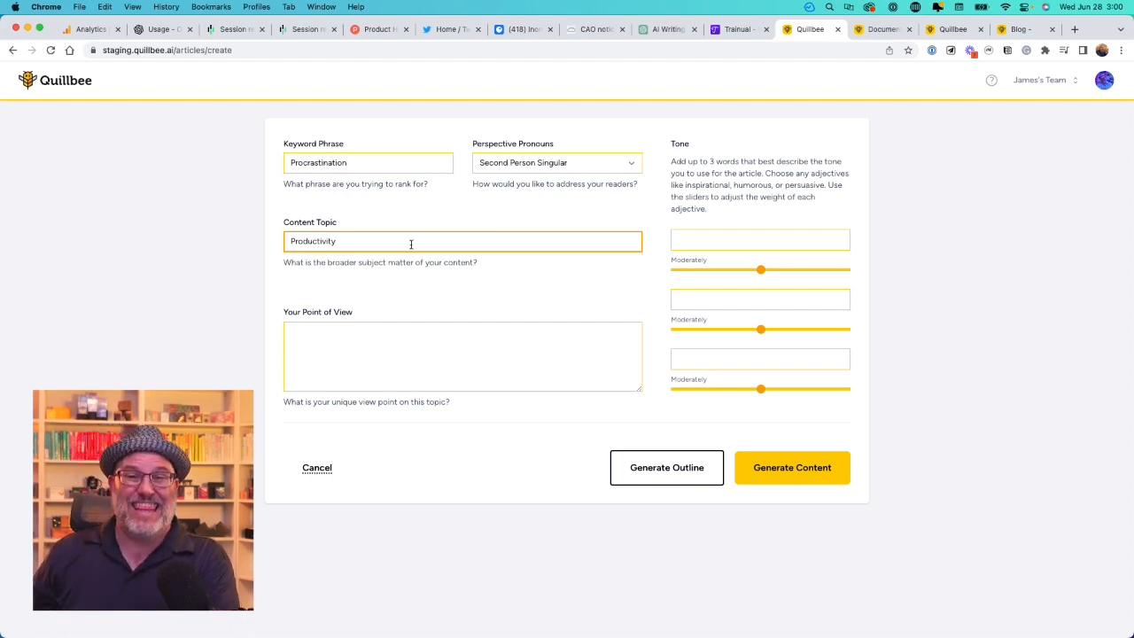
# Paste the prepared viewpoint text, beginning "An article with a divergent view on procrastination", into Your Point of View
pyautogui.click(395, 338)
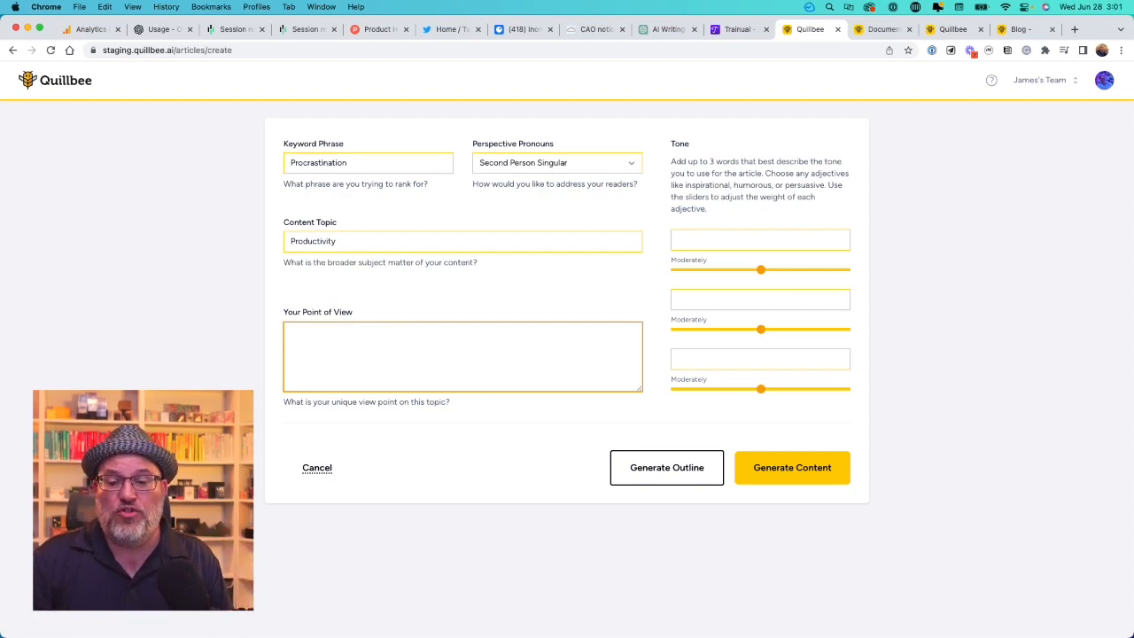
pyautogui.press('super+Tab')
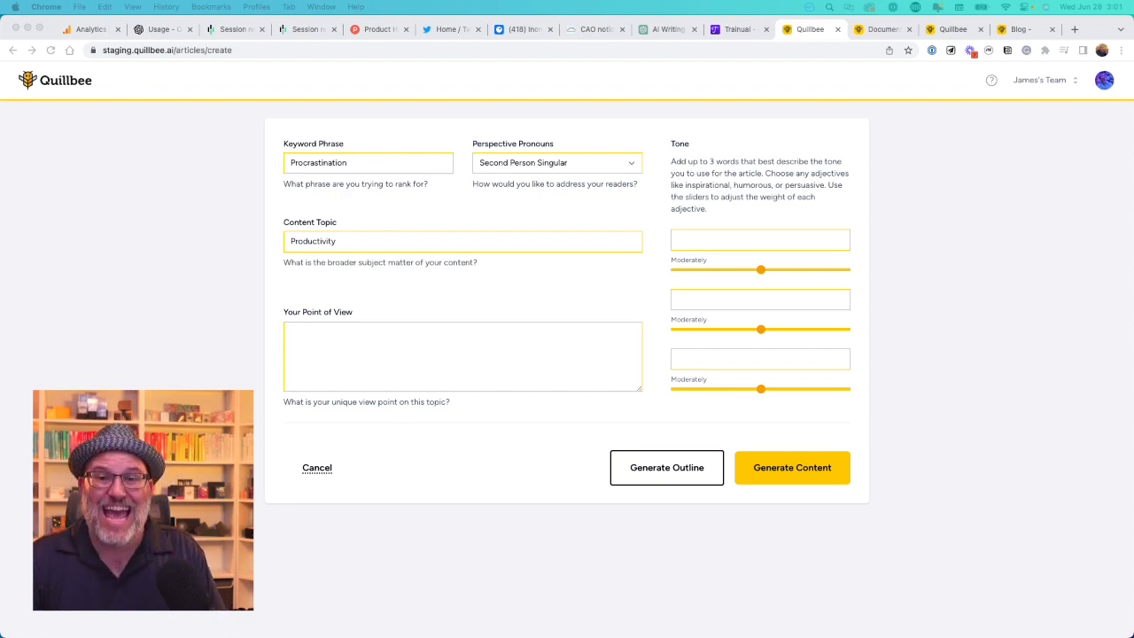
pyautogui.click(397, 363)
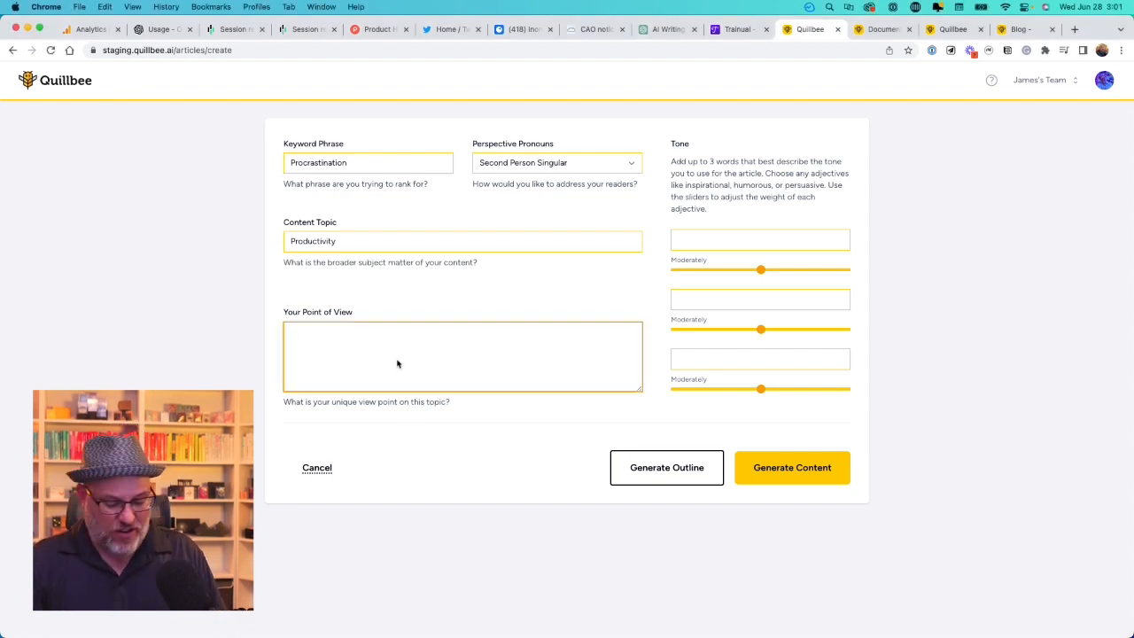
pyautogui.press('super+v')
# Read through the pasted point of view text on procrastination
pyautogui.scroll(5, 403, 363)
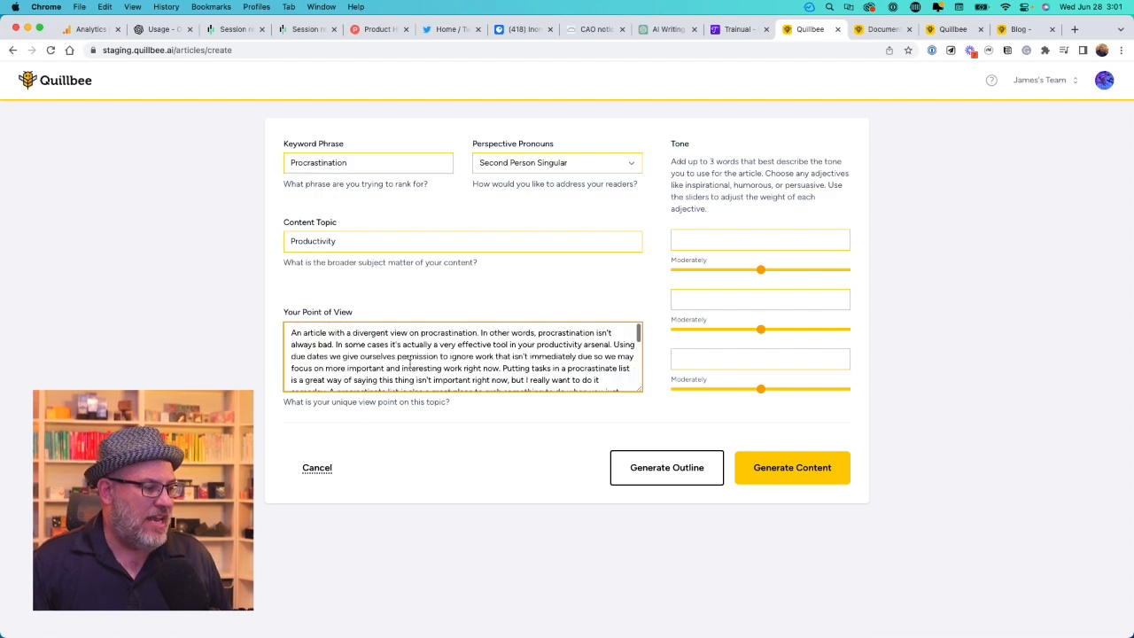
pyautogui.scroll(-3, 408, 363)
pyautogui.scroll(5, 410, 363)
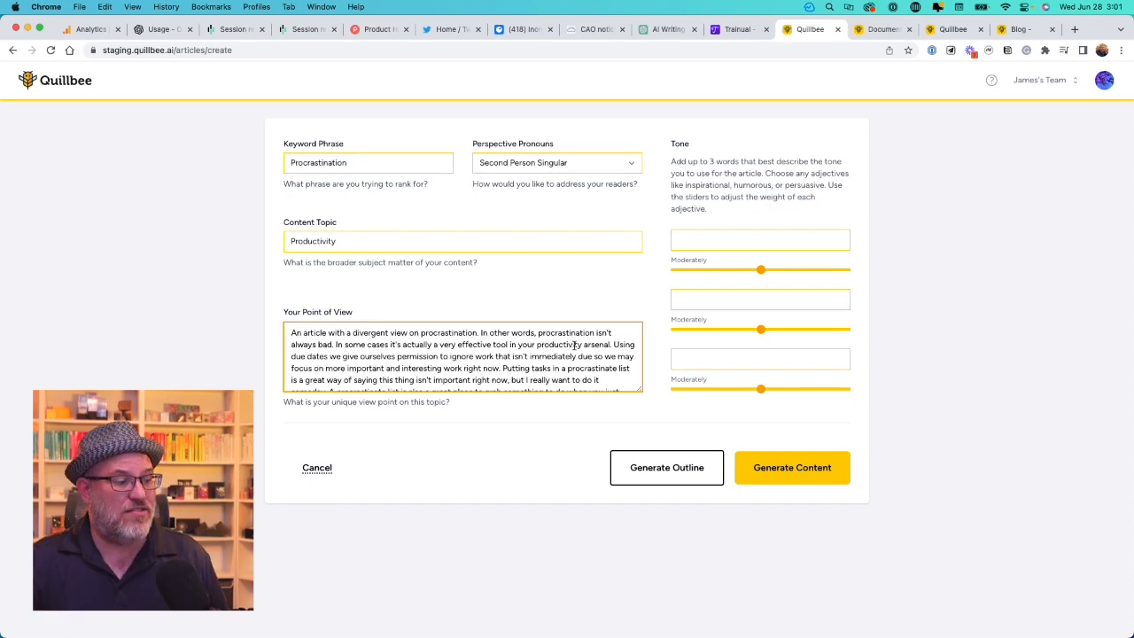
pyautogui.scroll(-8, 574, 344)
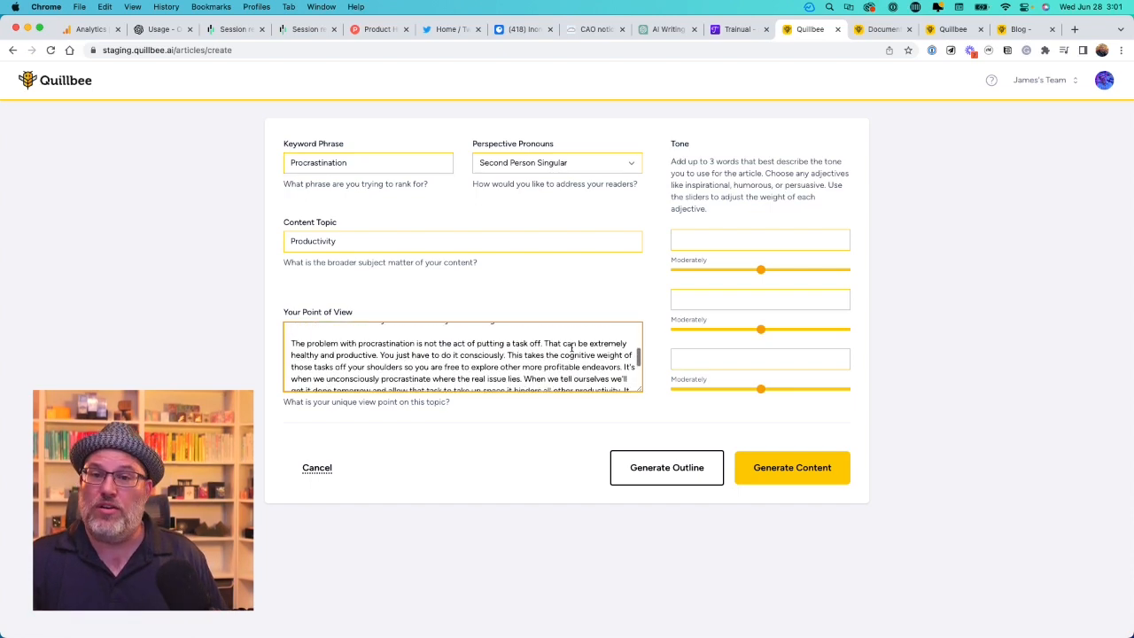
pyautogui.scroll(8, 571, 345)
pyautogui.scroll(-6, 572, 347)
pyautogui.scroll(6, 571, 347)
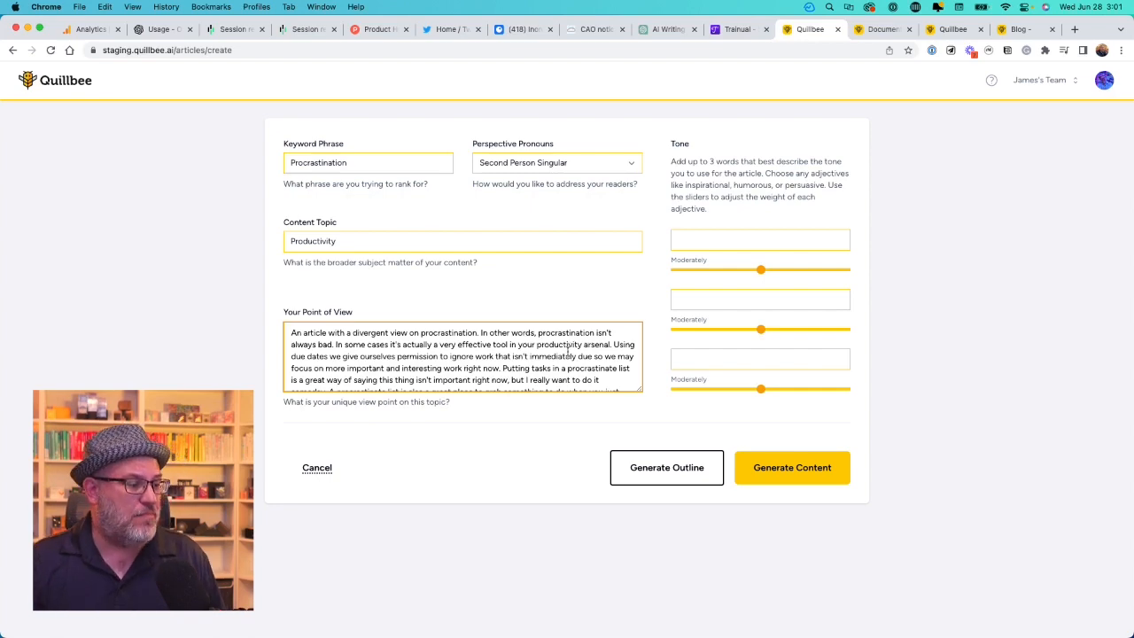
pyautogui.scroll(-5, 568, 349)
pyautogui.scroll(5, 568, 350)
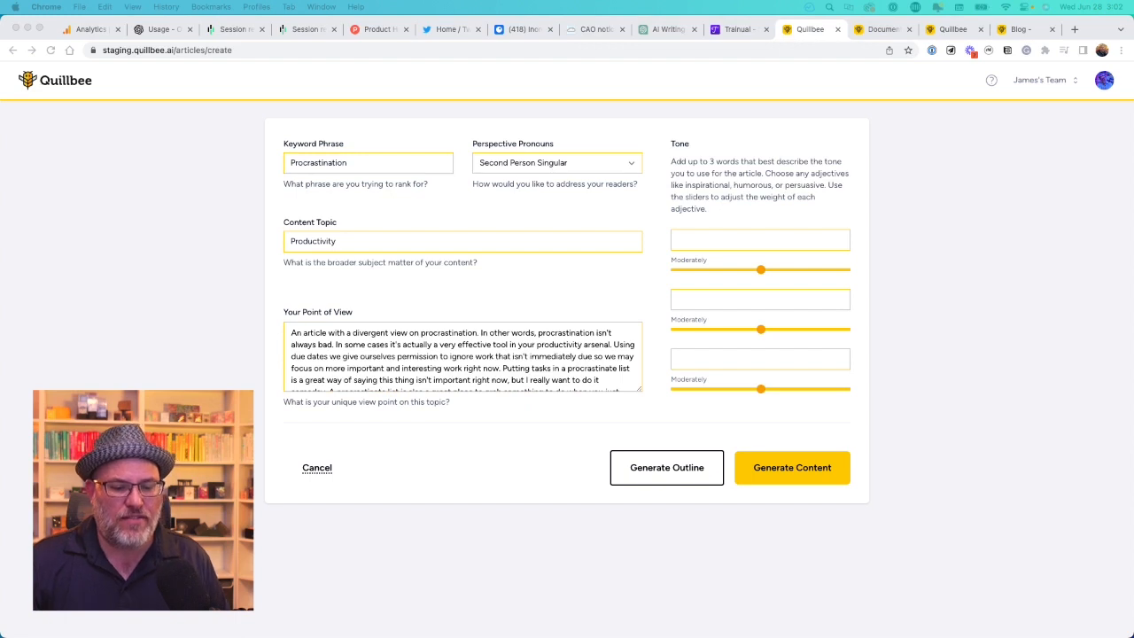
# Enter "Confident" as the first tone adjective and "controversial" as the second
pyautogui.click(804, 239)
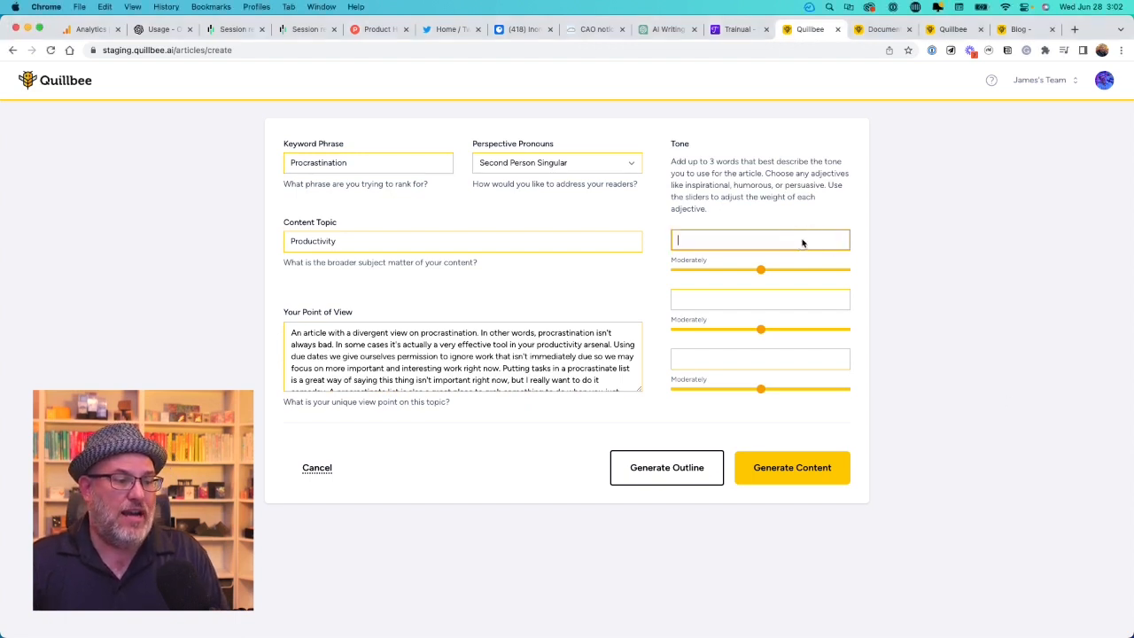
pyautogui.write('Confident')
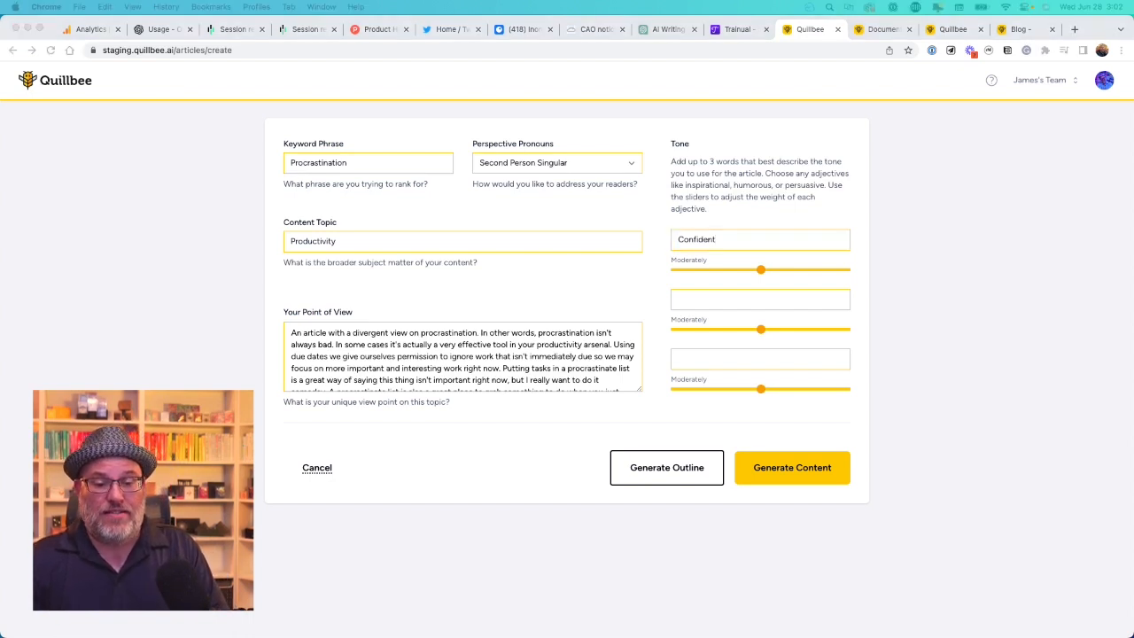
pyautogui.click(682, 314)
pyautogui.click(679, 300)
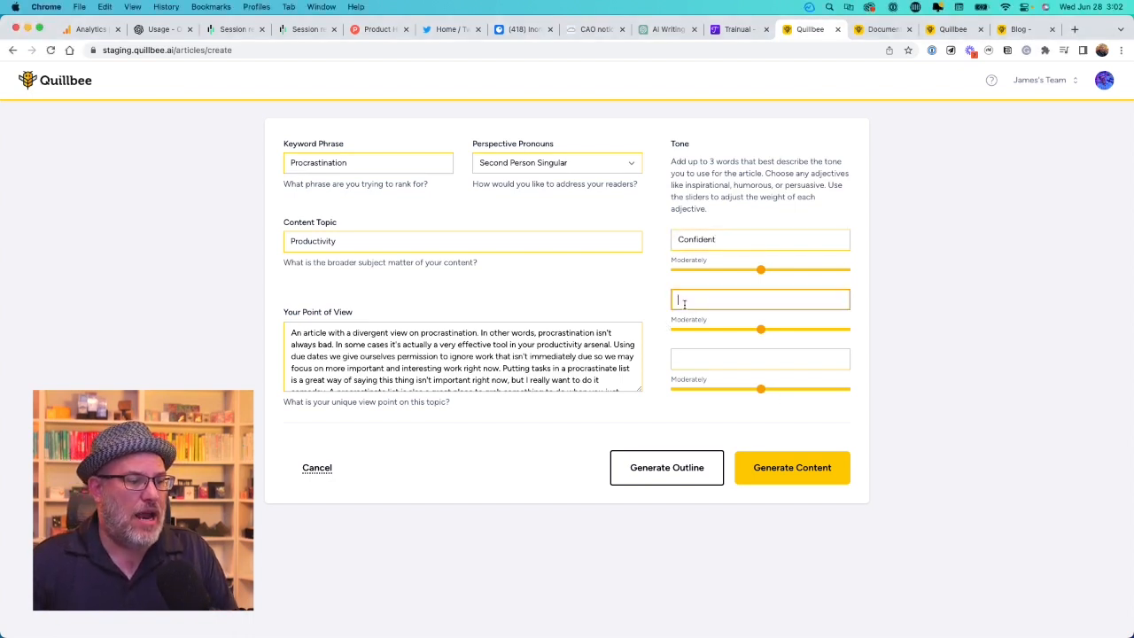
pyautogui.write('controversial')
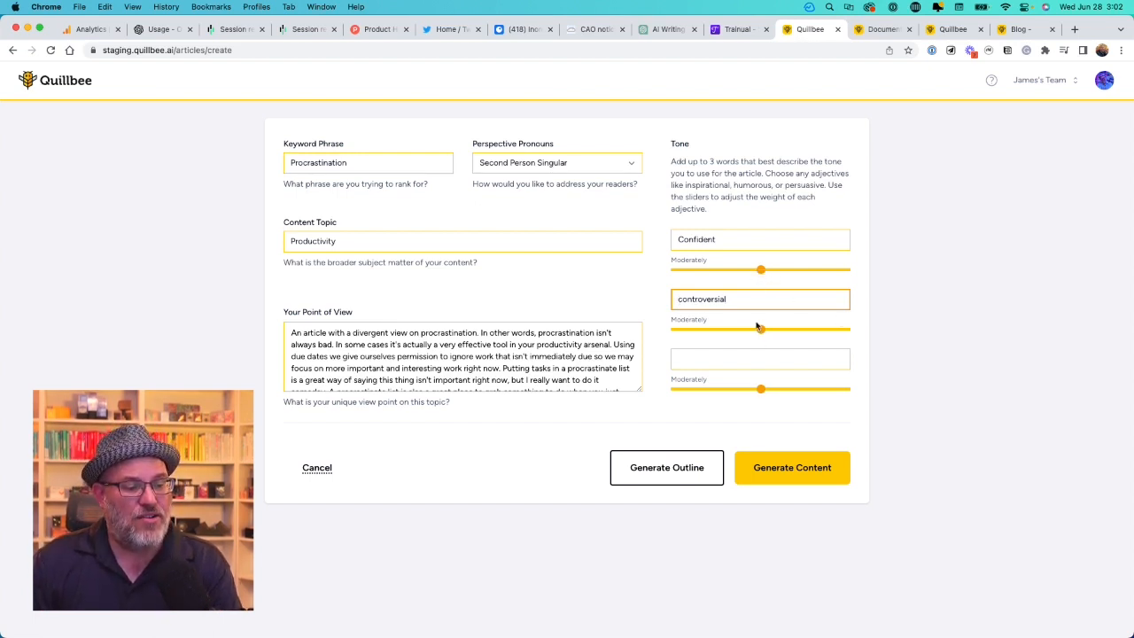
# Set the weight of the controversial tone to Very much and the Confident tone to Quite
pyautogui.moveTo(762, 269)
pyautogui.mouseDown()
pyautogui.moveTo(795, 272)
pyautogui.moveTo(760, 270)
pyautogui.mouseUp()
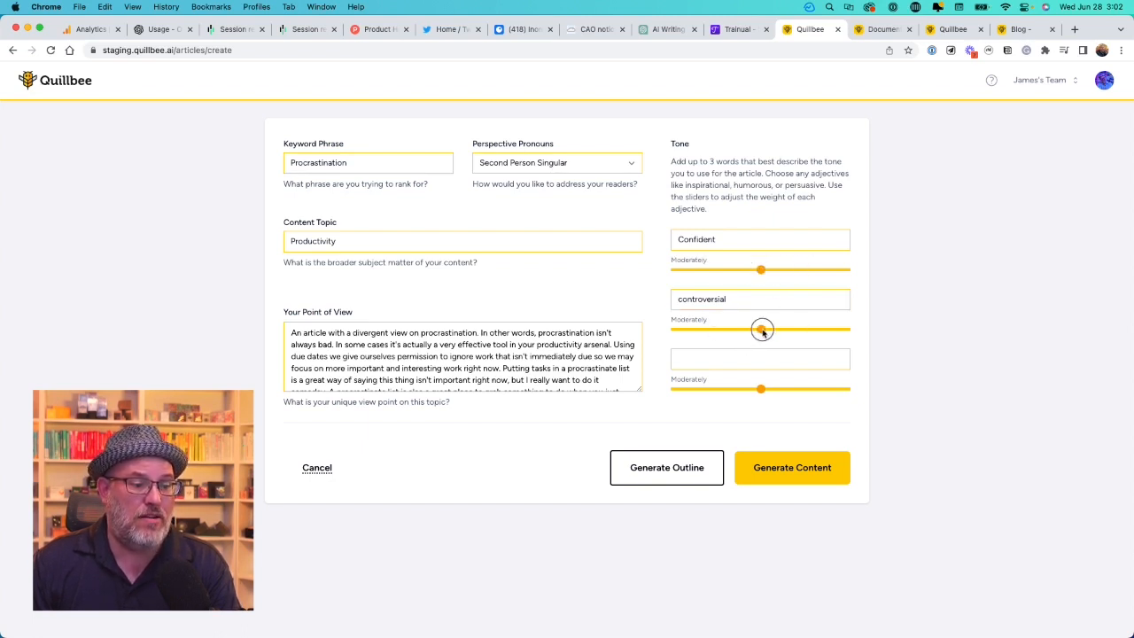
pyautogui.moveTo(761, 329); pyautogui.dragTo(846, 329)
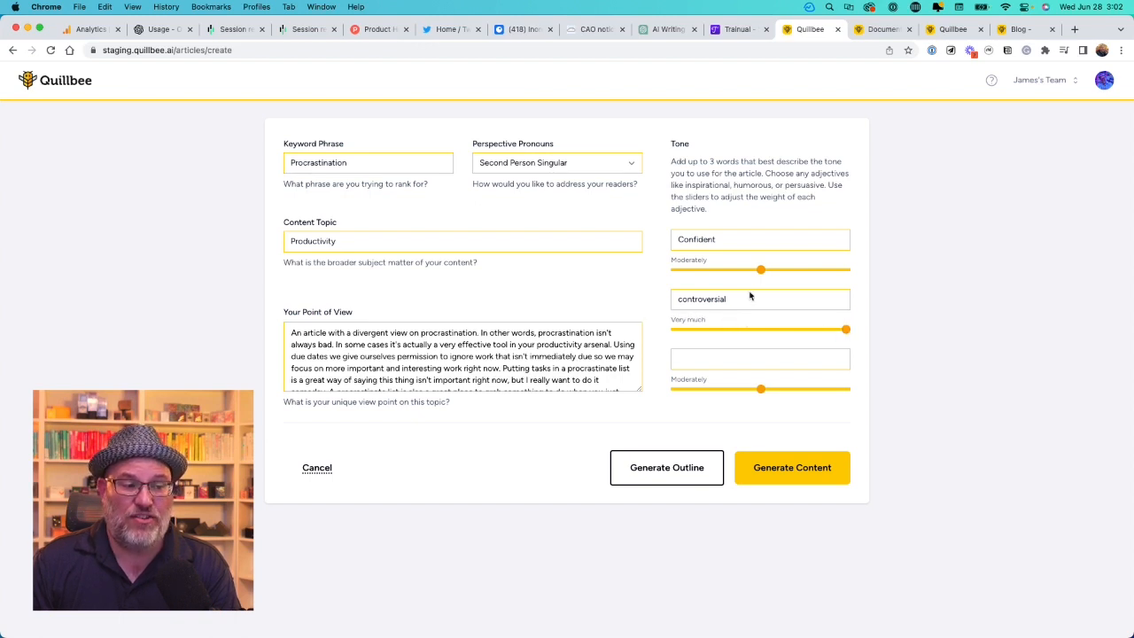
pyautogui.moveTo(759, 270); pyautogui.dragTo(786, 273)
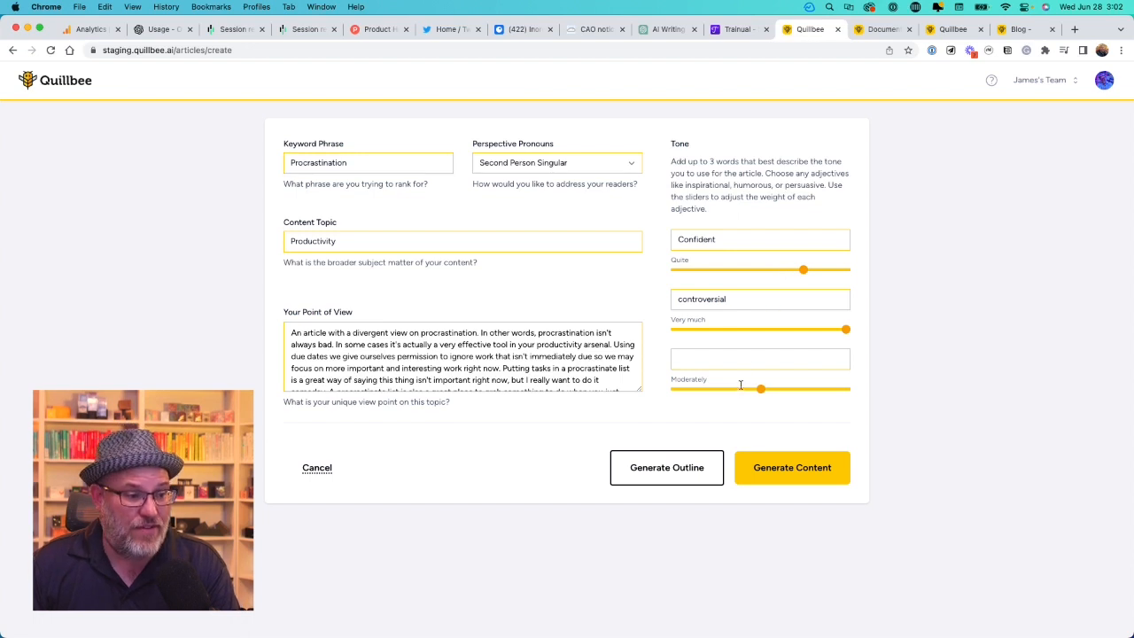
# Set the weight of the blank third tone to Very little and generate the article outline
pyautogui.click(812, 354)
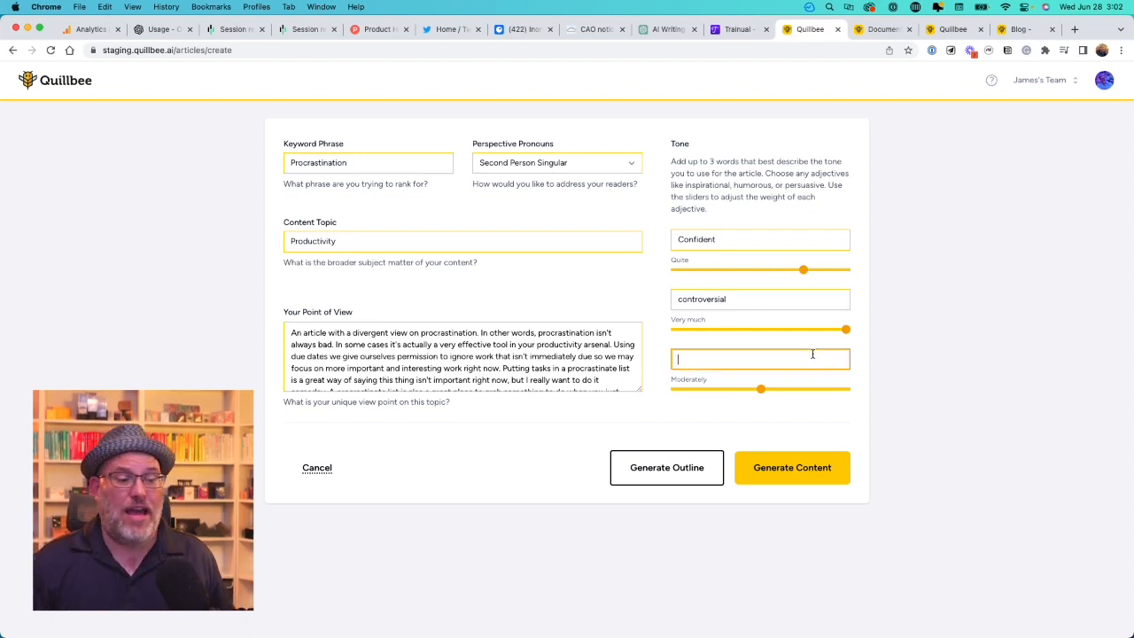
pyautogui.moveTo(760, 389); pyautogui.dragTo(658, 395)
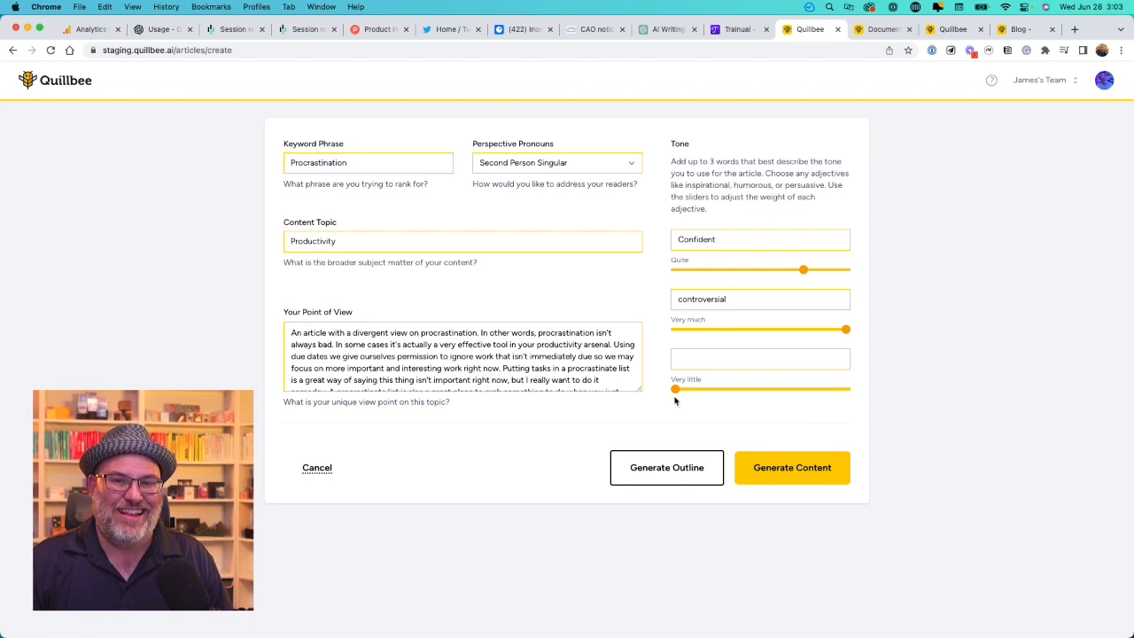
pyautogui.click(665, 470)
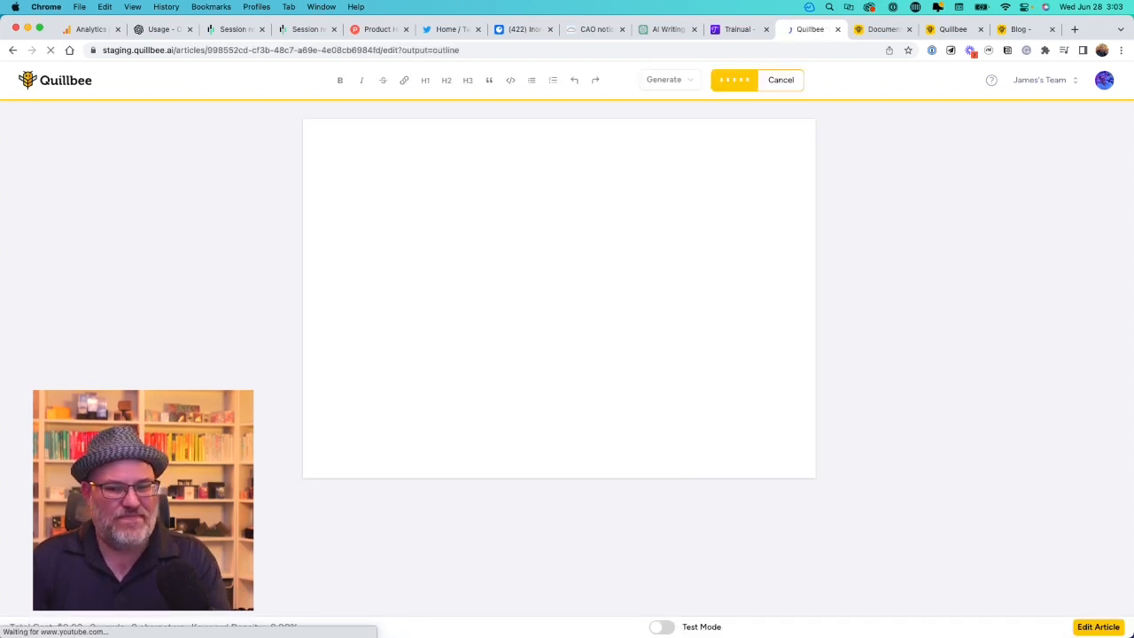